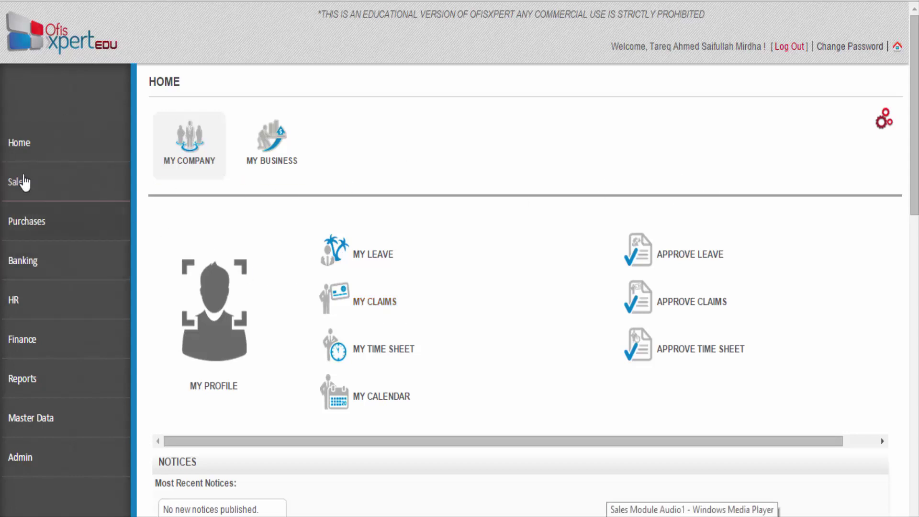
Open the Sales module to show the Invoice List of existing sales invoices.
left_click(24, 182)
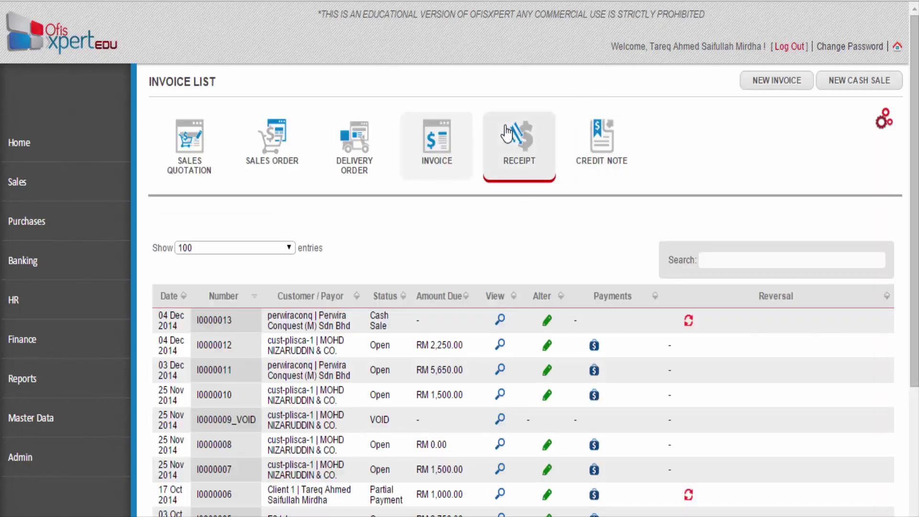
left_click(616, 153)
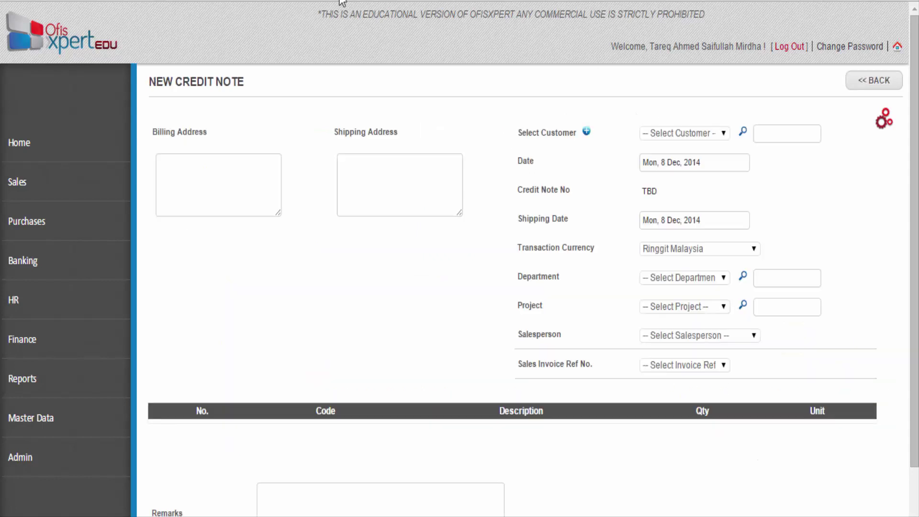
left_click(737, 253)
left_click(731, 286)
left_click(722, 281)
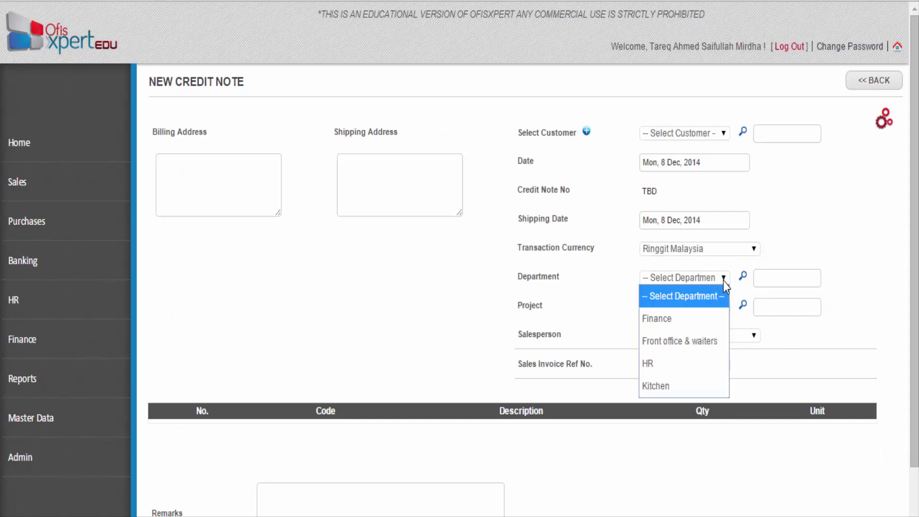
left_click(722, 281)
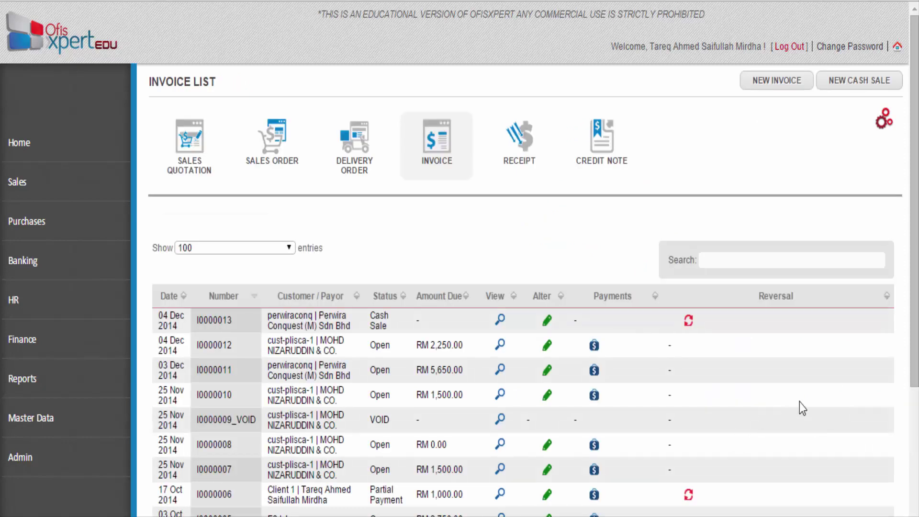
scroll(790, 401, "down", 2)
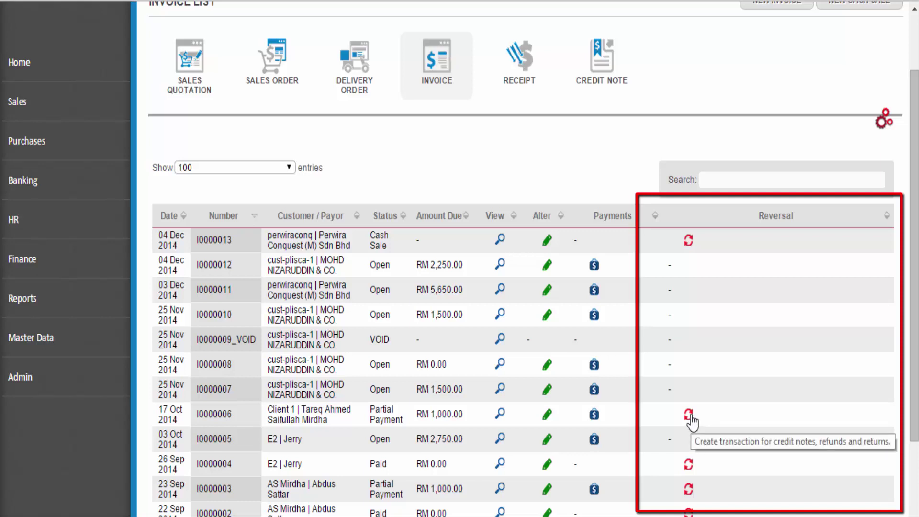
Start a credit note reversing invoice I0000013 and review its Edit Credit Note form.
left_click(689, 415)
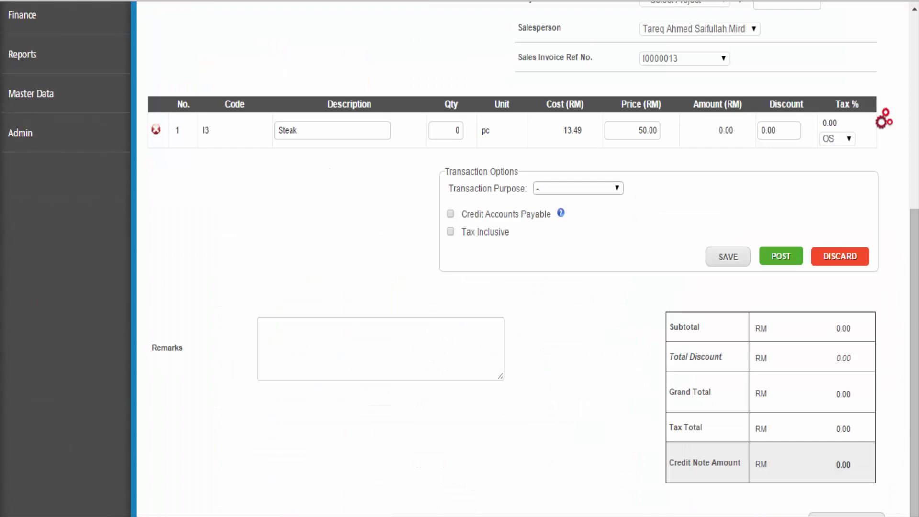
scroll(506, 378, "up", 7)
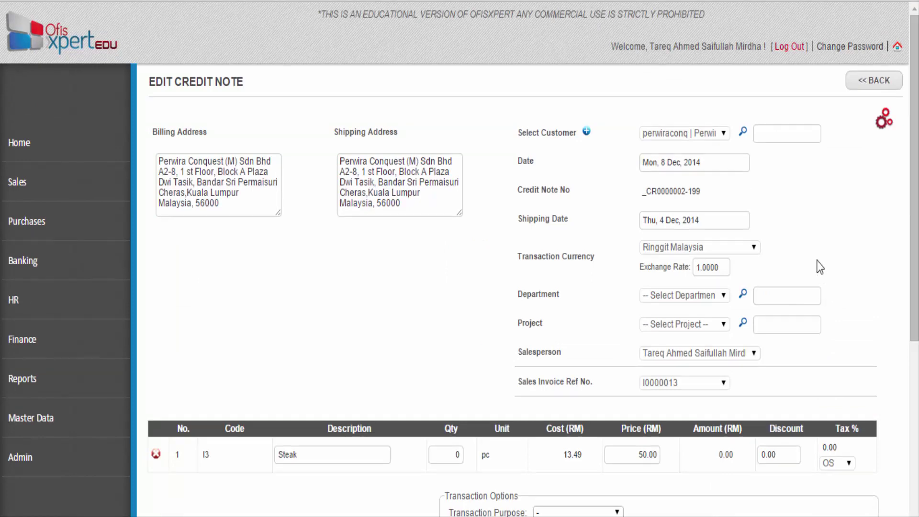
scroll(818, 263, "down", 3)
scroll(817, 261, "up", 3)
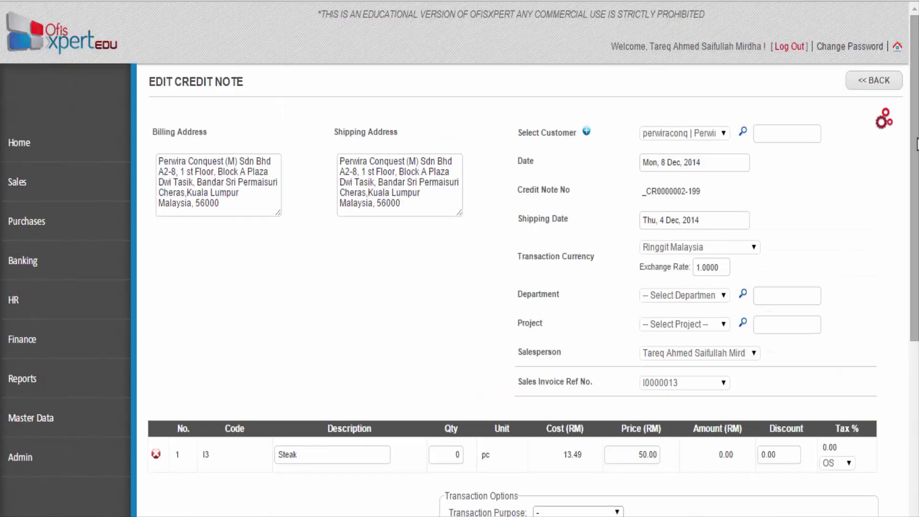
scroll(917, 143, "down", 3)
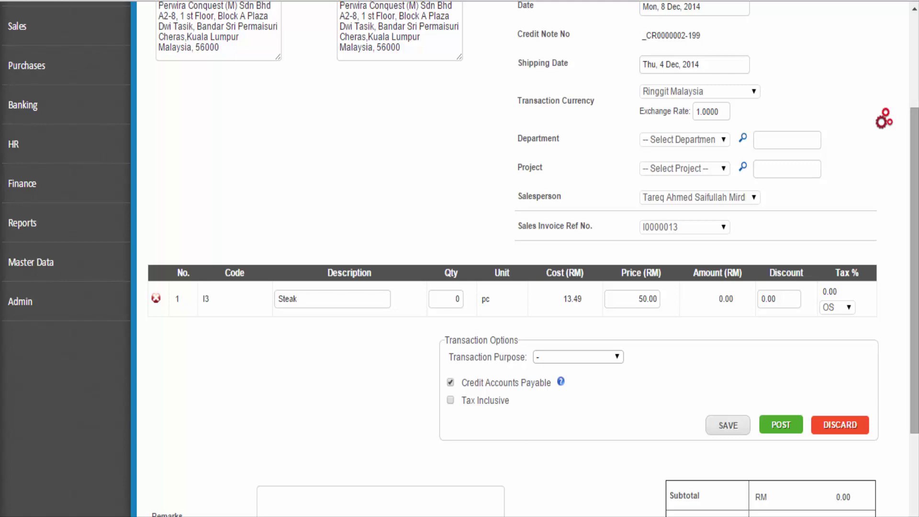
Scroll the credit note form back up to the top.
left_click_drag(915, 380, 914, 339)
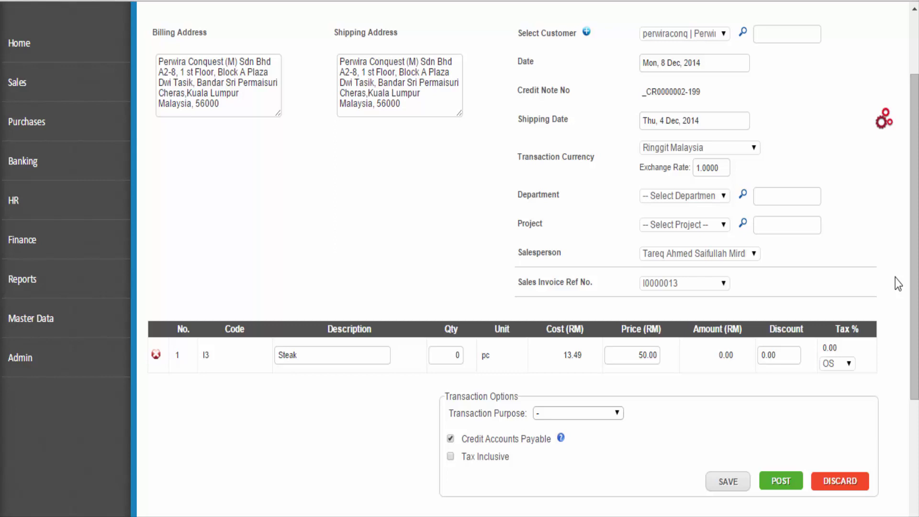
left_click_drag(913, 241, 913, 223)
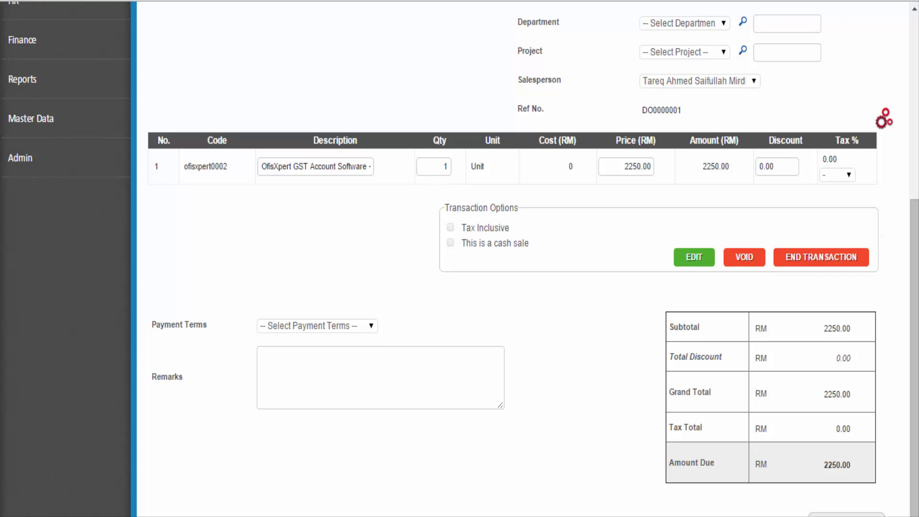
Check the Convert Transaction To options for invoice I0000012 and close the list without converting.
scroll(380, 106, "up", 5)
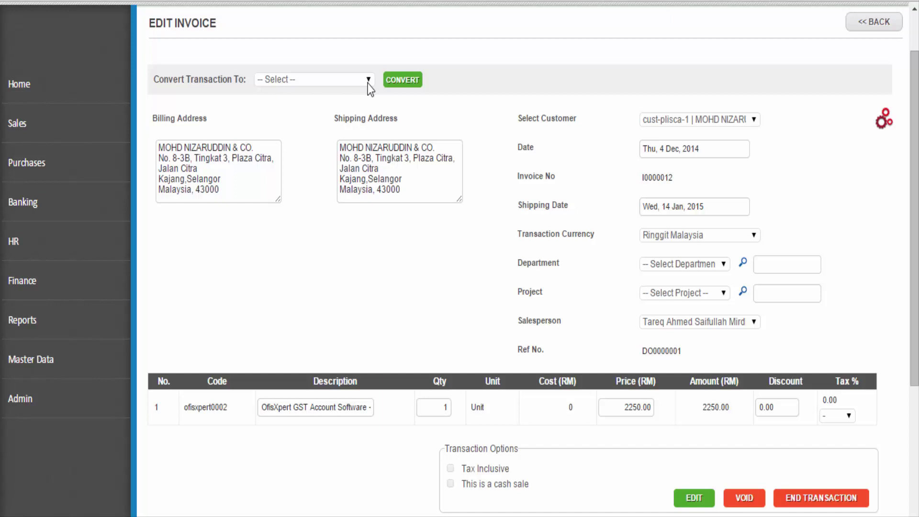
left_click(368, 81)
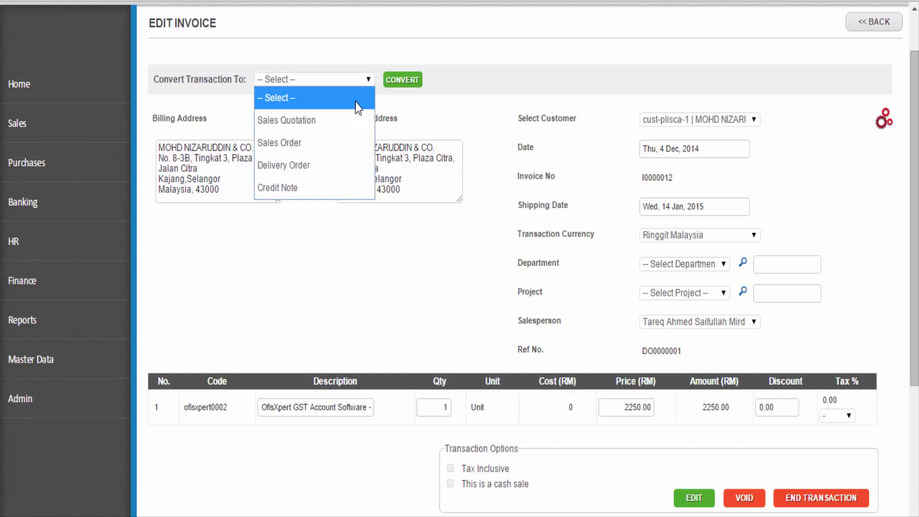
left_click(377, 259)
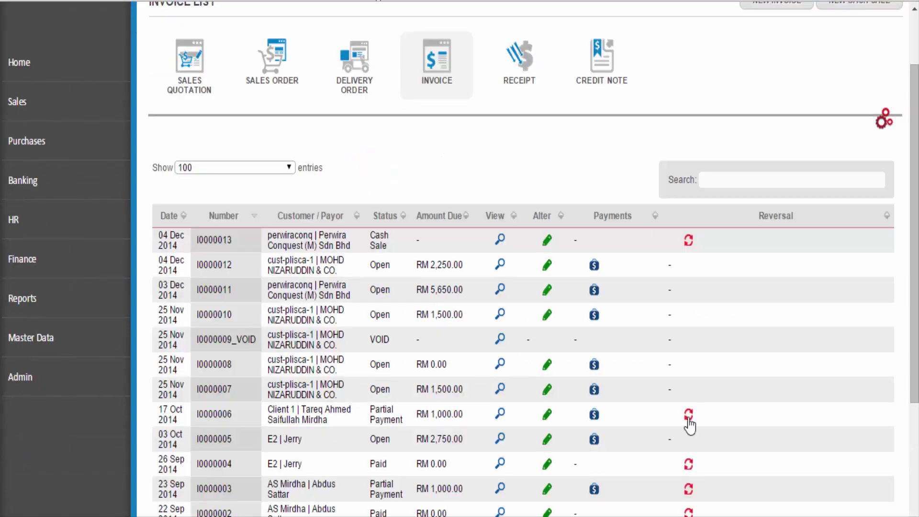
View the details of invoice I0000012.
left_click(499, 265)
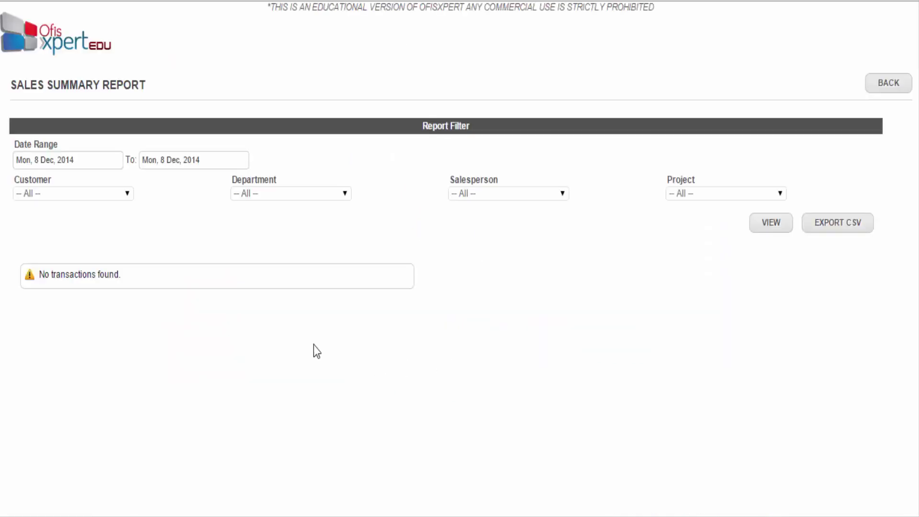
Set the sales summary report's start date to 1 August 2014.
left_click(119, 159)
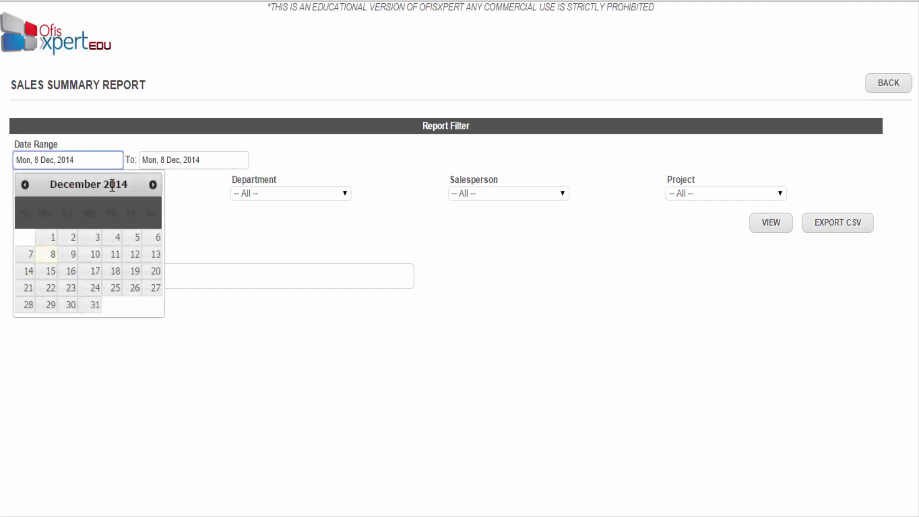
left_click(51, 239)
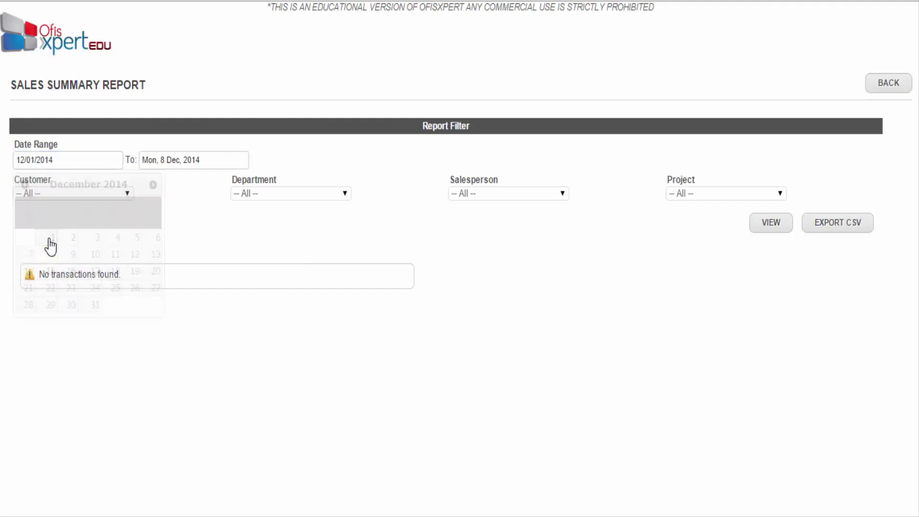
left_click(78, 160)
left_click(22, 187)
left_click(22, 187)
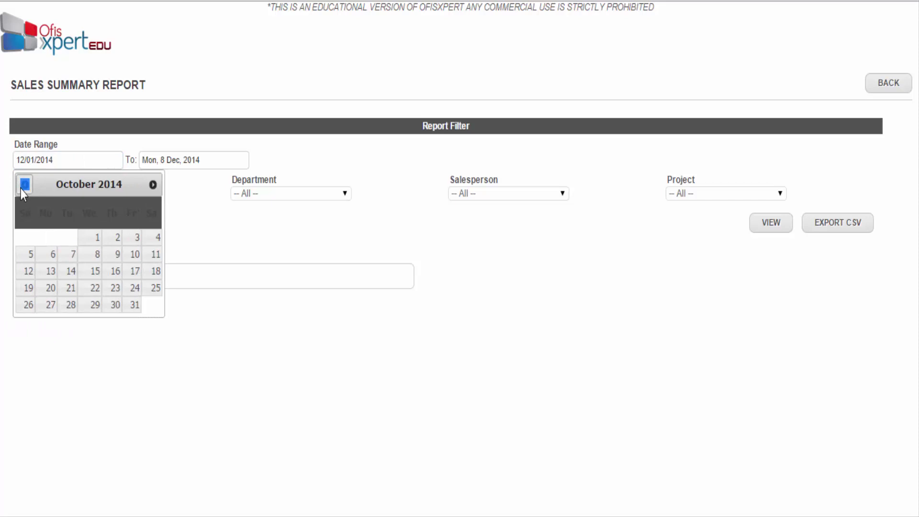
left_click(22, 187)
left_click(25, 184)
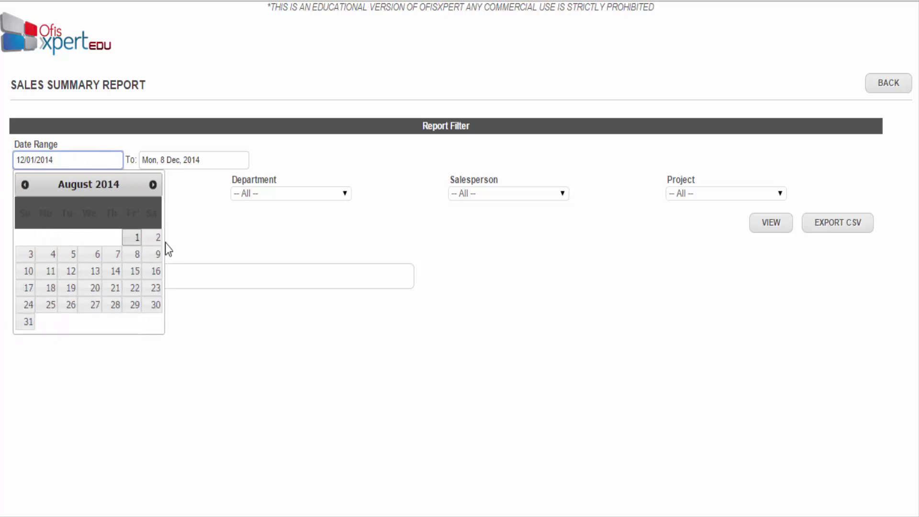
left_click(133, 238)
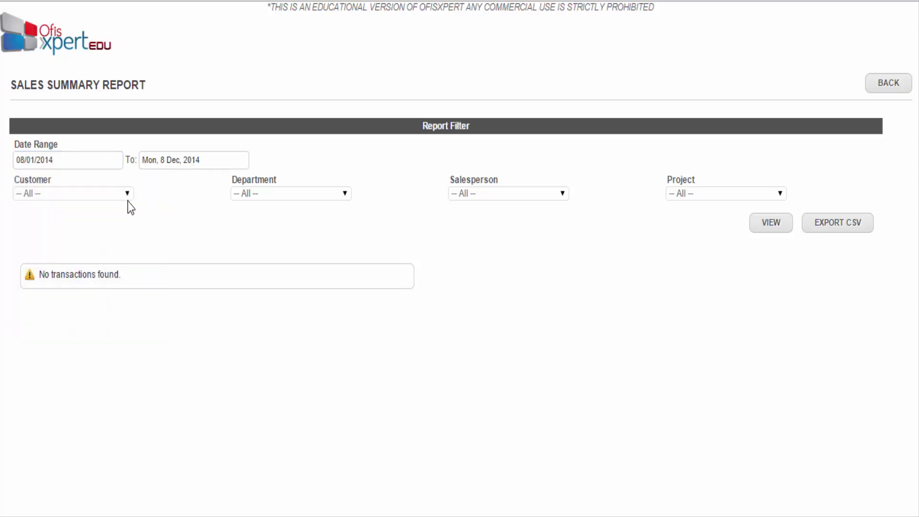
Leave the Customer, Department, Salesperson and Project filters at All.
left_click(127, 200)
left_click(292, 200)
left_click(340, 194)
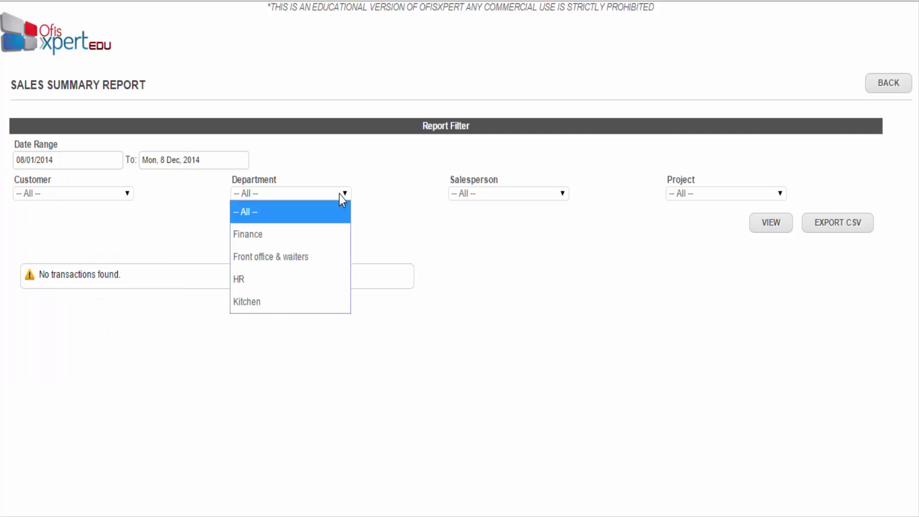
left_click(339, 194)
left_click(562, 194)
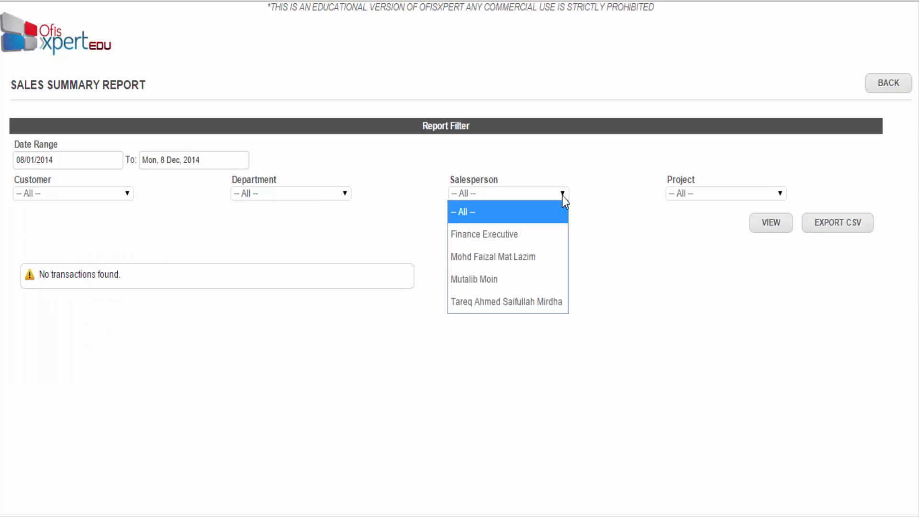
left_click(562, 196)
left_click(115, 165)
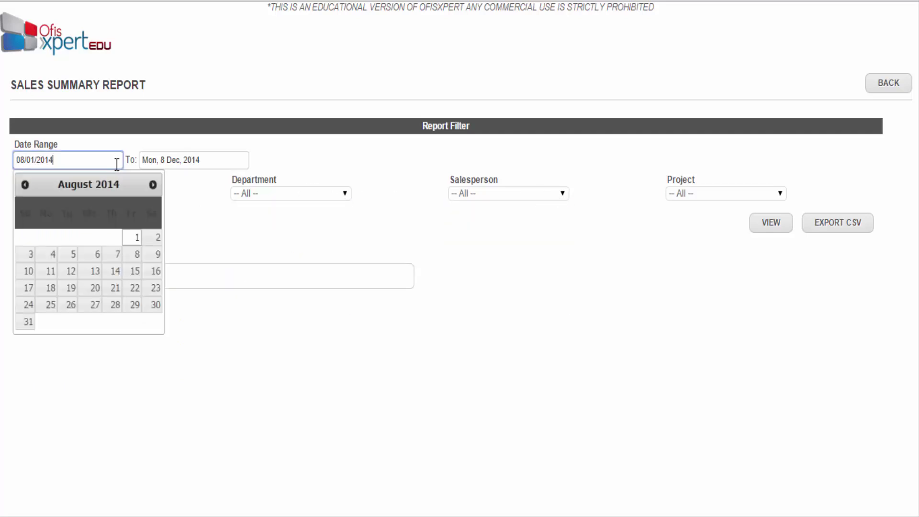
left_click(256, 244)
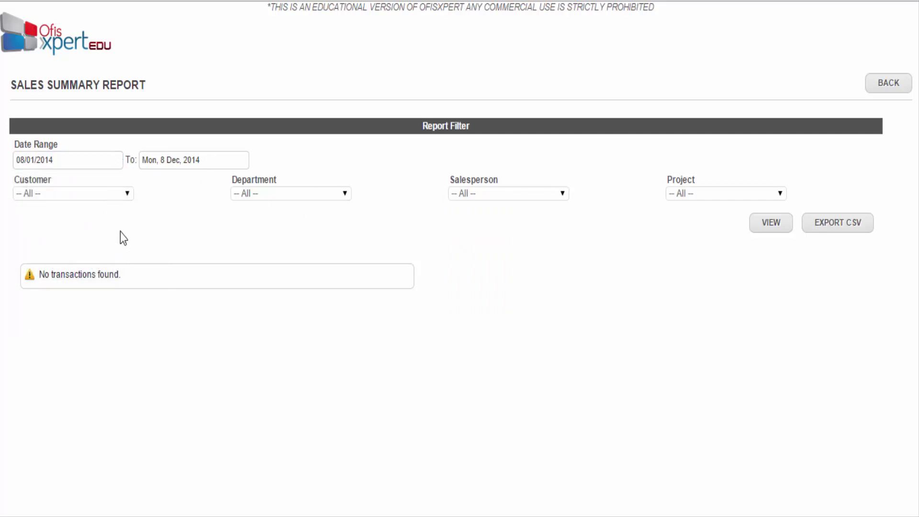
left_click(116, 196)
left_click(121, 198)
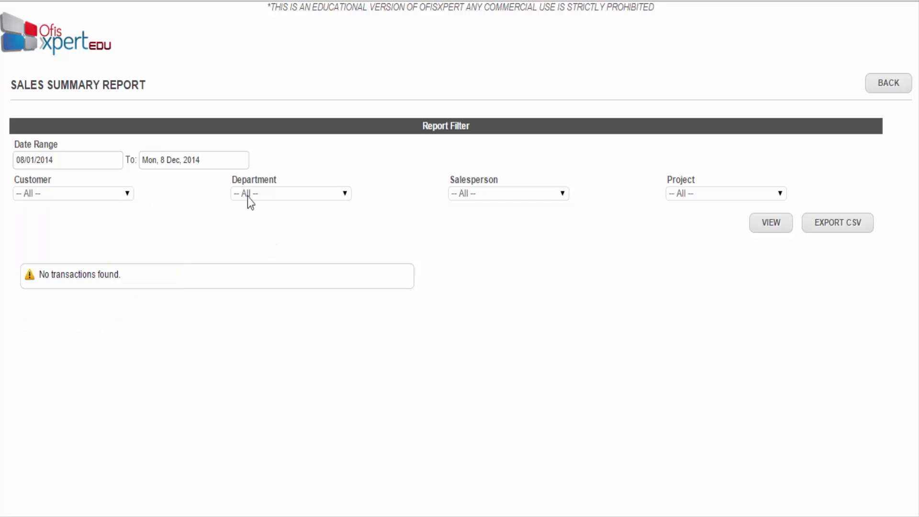
left_click(329, 199)
left_click(531, 200)
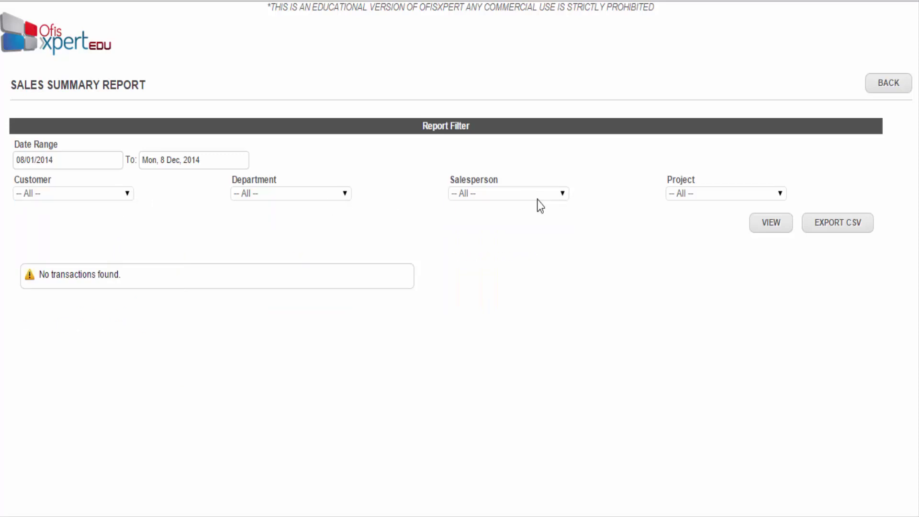
left_click(775, 199)
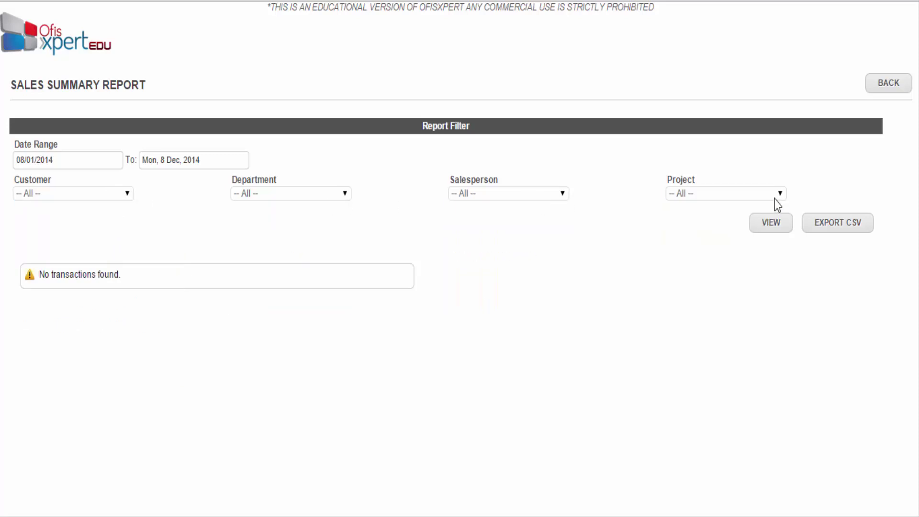
Generate the August–December 2014 sales summary chart and export it to CSV.
left_click(770, 223)
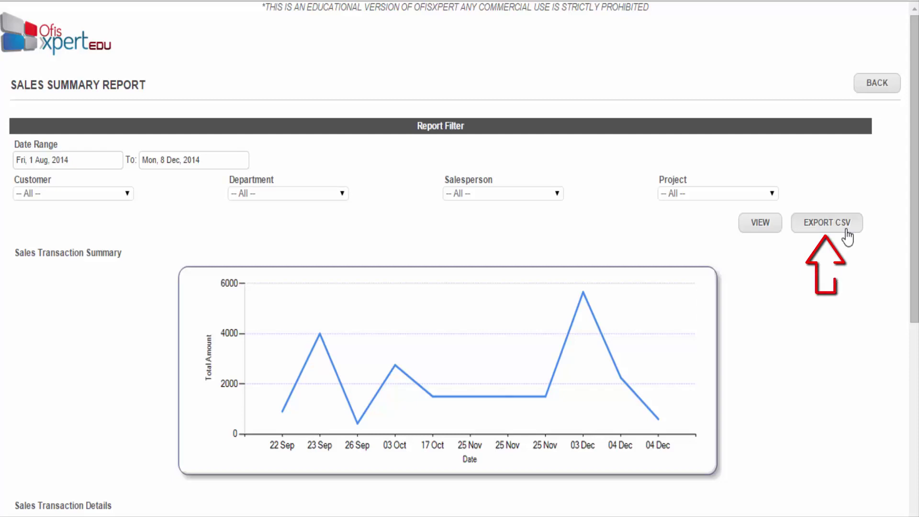
left_click(848, 234)
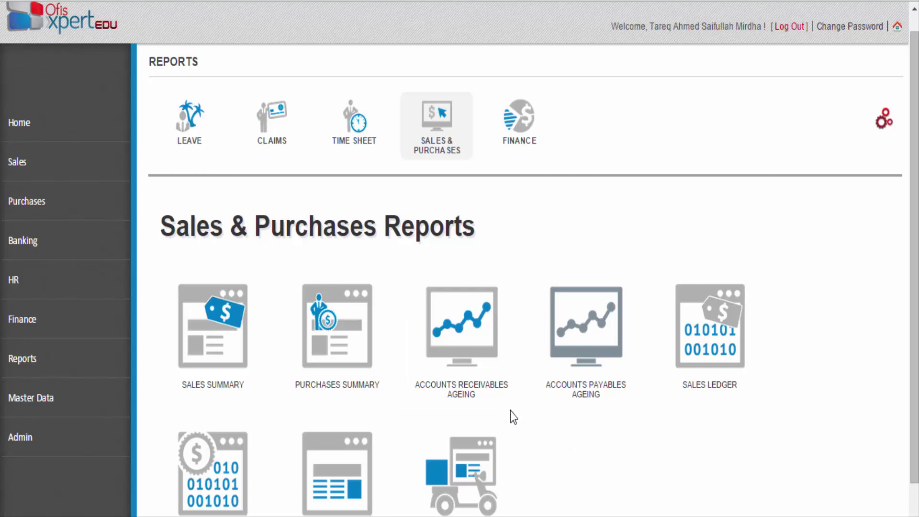
Open the Accounts Receivables Ageing report for customer Perwira Conquest (M) Sdn Bhd.
left_click(468, 390)
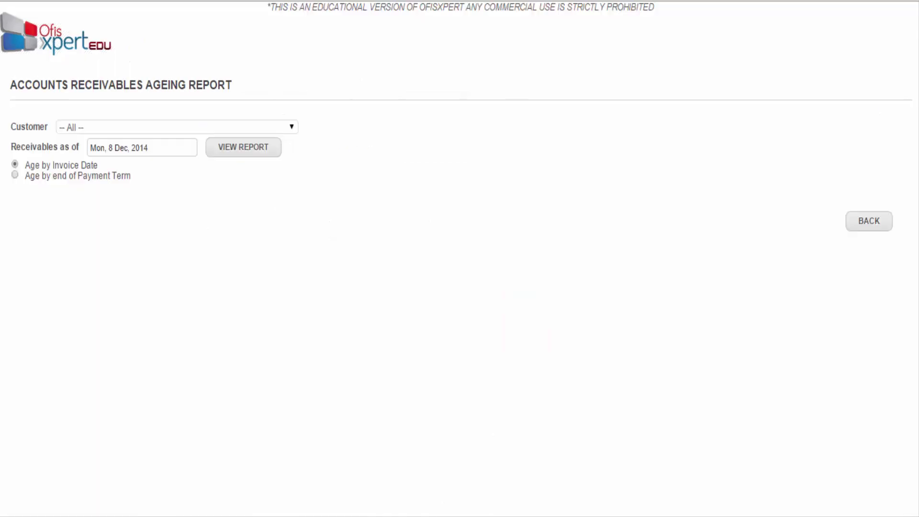
left_click(292, 127)
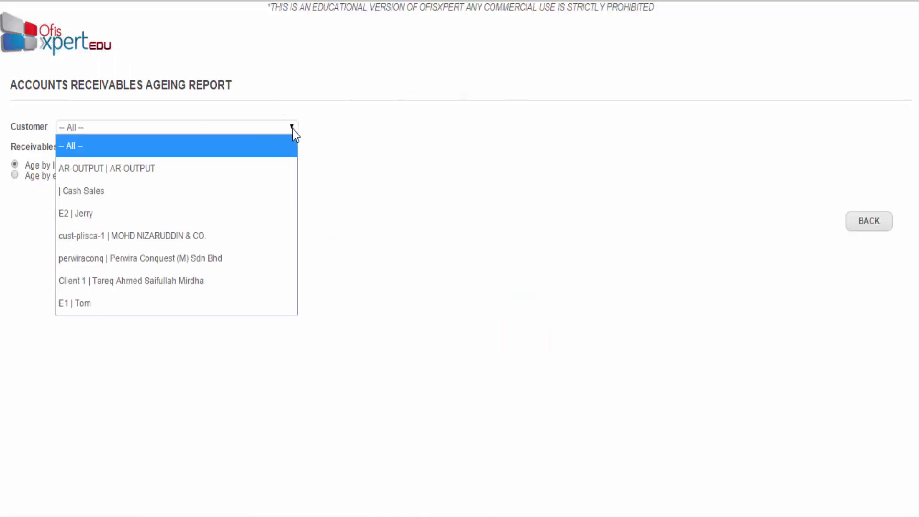
left_click(272, 271)
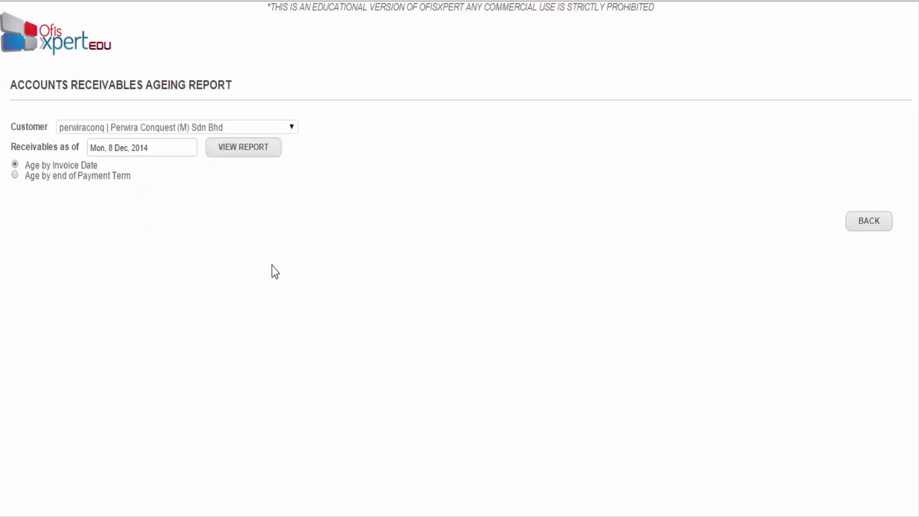
Set receivables as of 1 December 2014 and choose ageing by payment term.
left_click(179, 149)
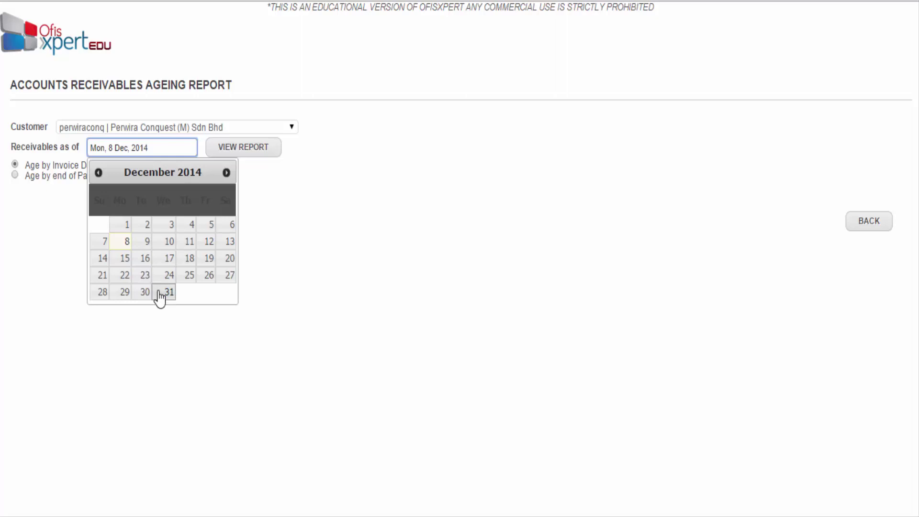
left_click(164, 292)
left_click(191, 150)
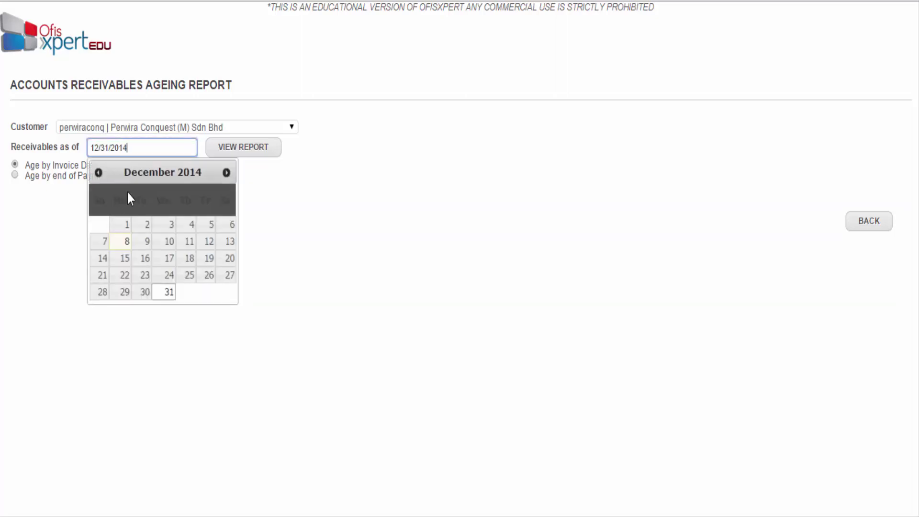
left_click(126, 225)
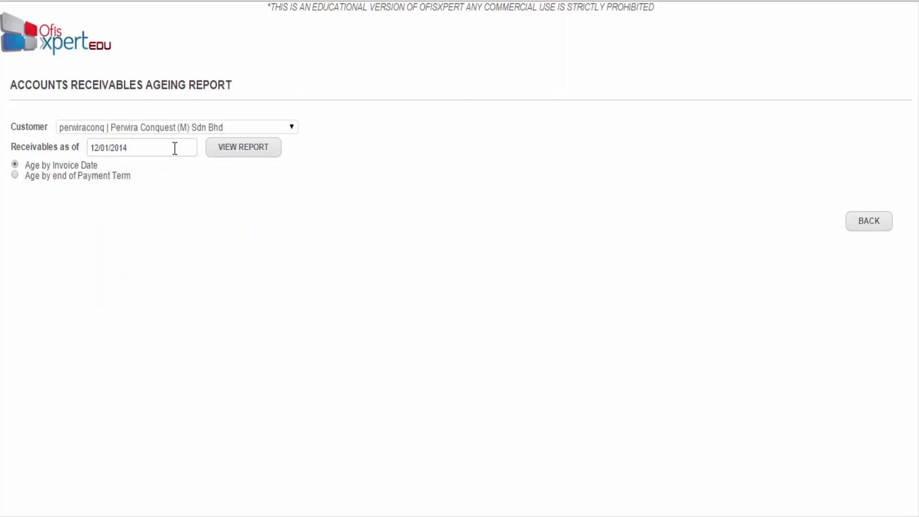
left_click(175, 148)
left_click(125, 225)
left_click(15, 166)
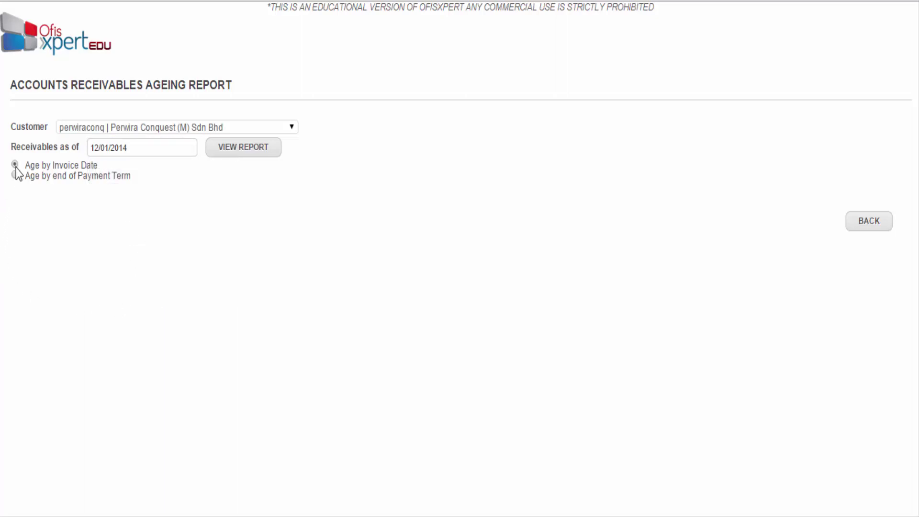